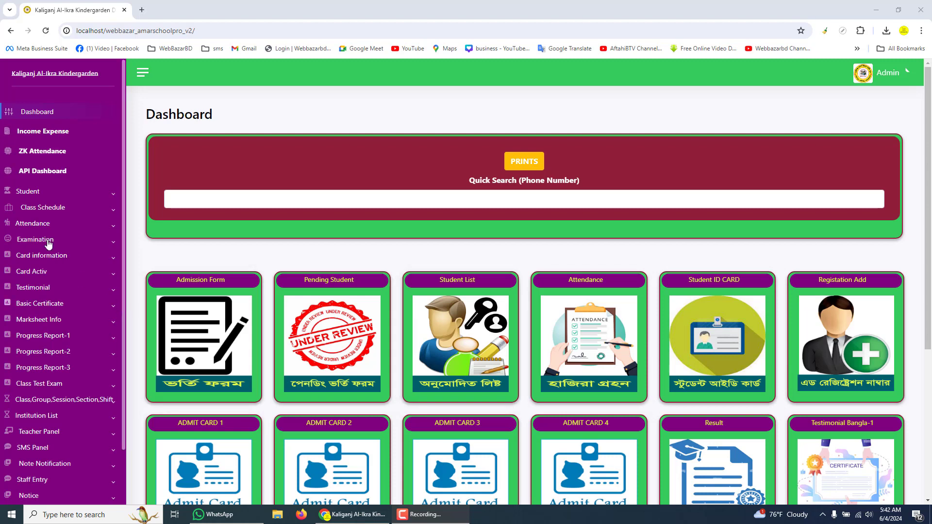
click(29, 195)
click(29, 195)
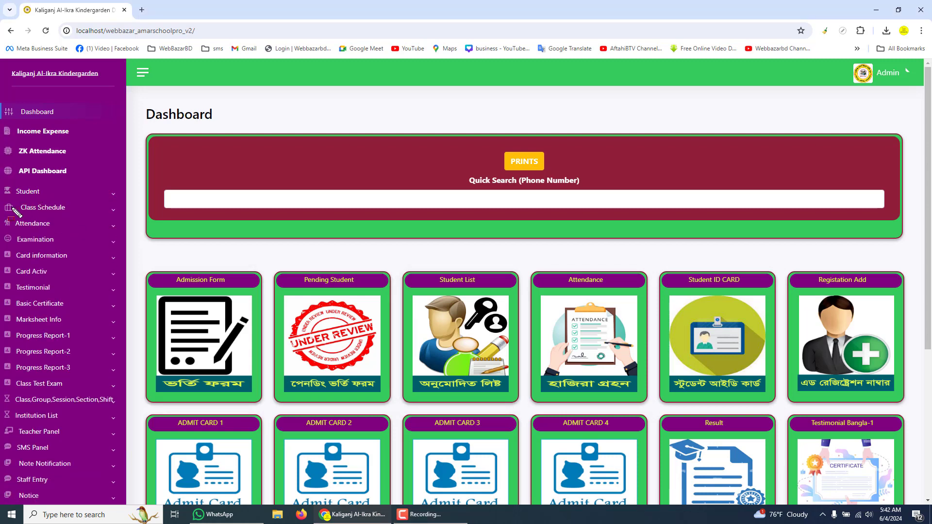
drag(2, 200, 126, 219)
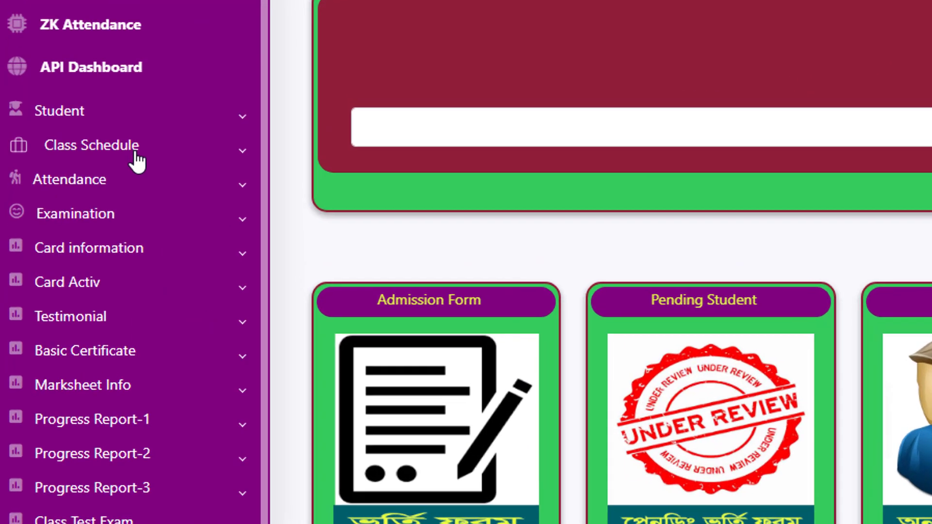
- Open the Class Schedule form for adding a batch and enter A1 as the batch name
click(65, 212)
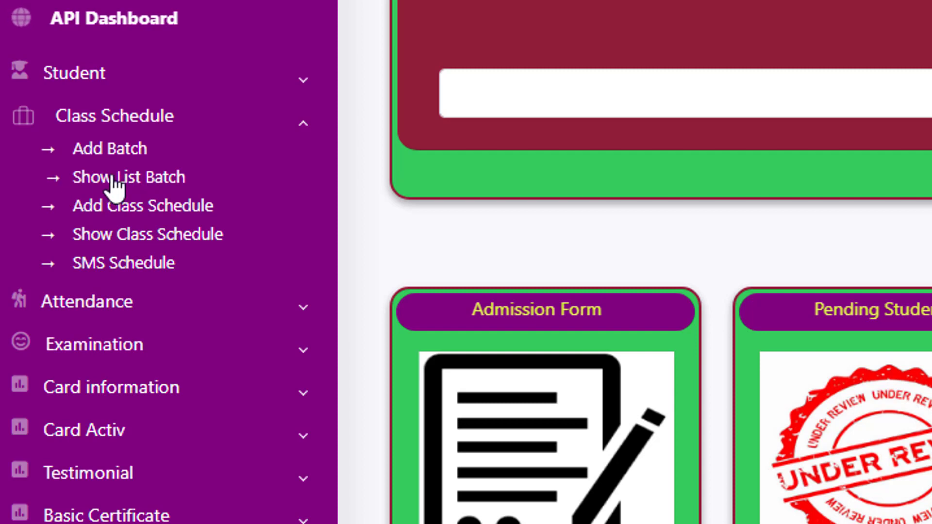
key(ctrl+2)
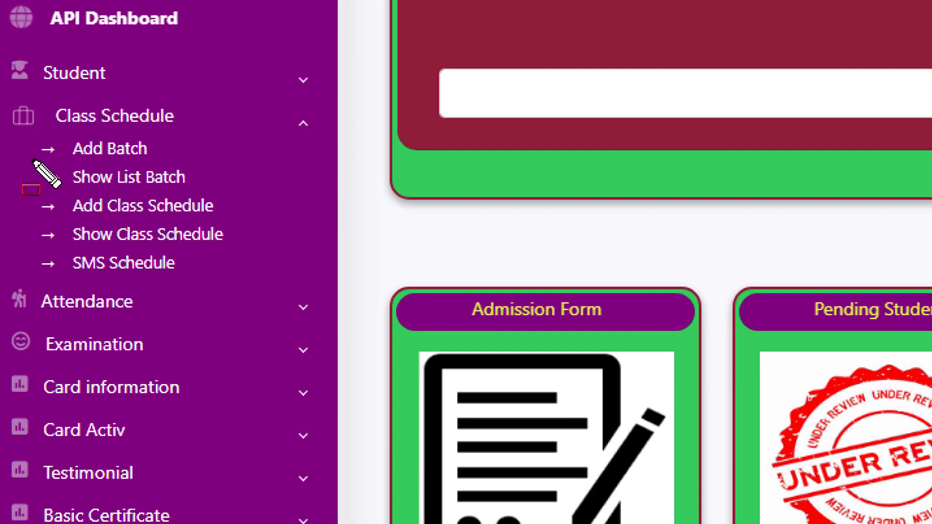
drag(31, 158, 286, 190)
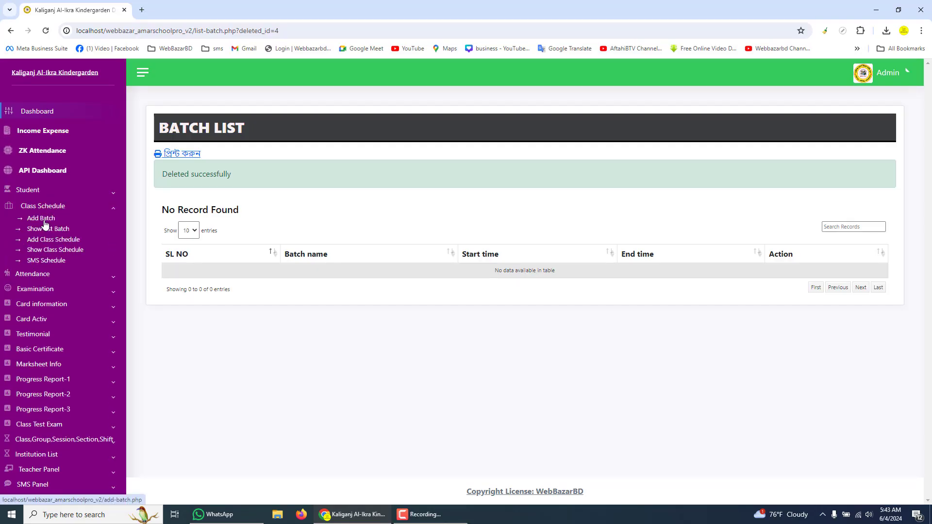
click(46, 219)
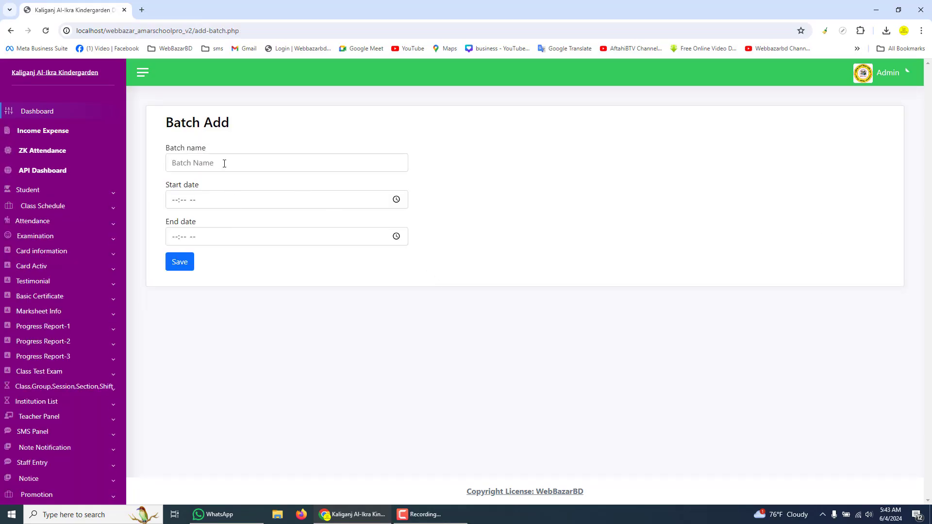
click(219, 163)
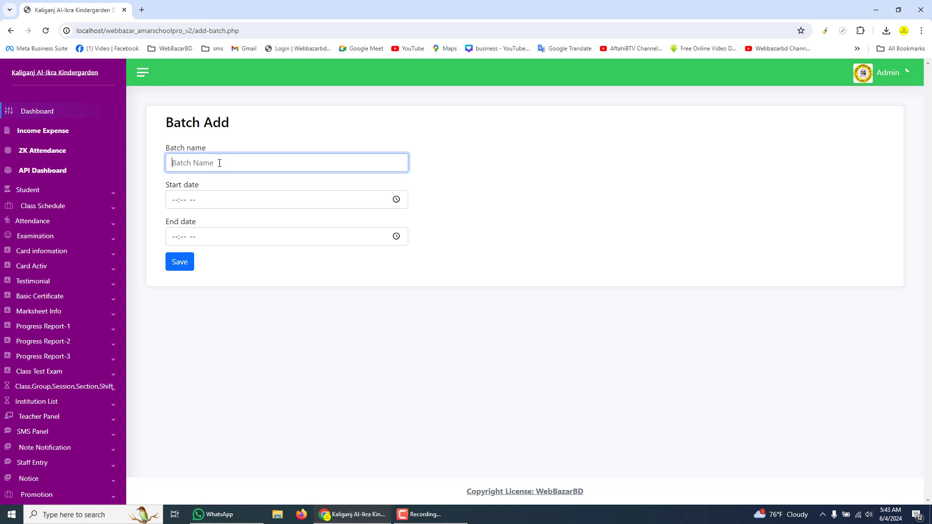
text(B)
key(BackSpace)
text(A1)
- Set the start time of batch A1 to 09:00 AM
click(397, 200)
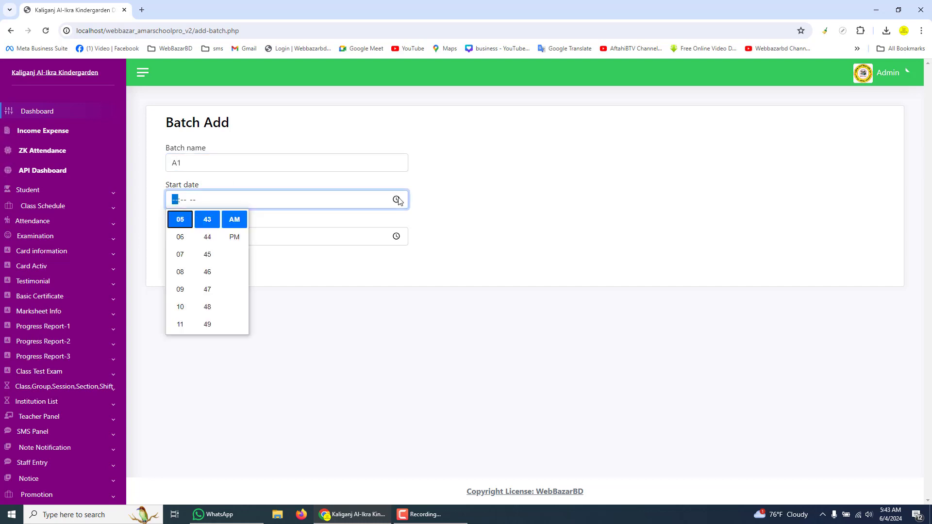
click(182, 292)
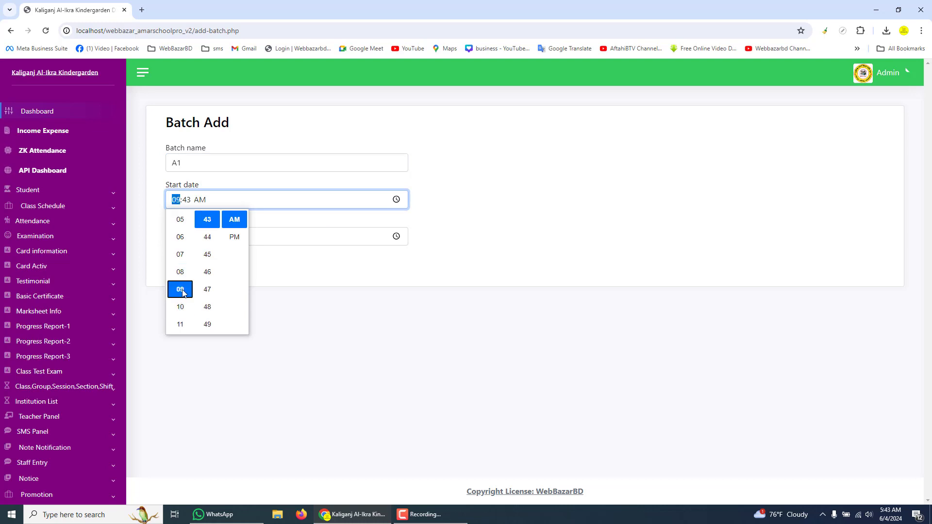
click(209, 218)
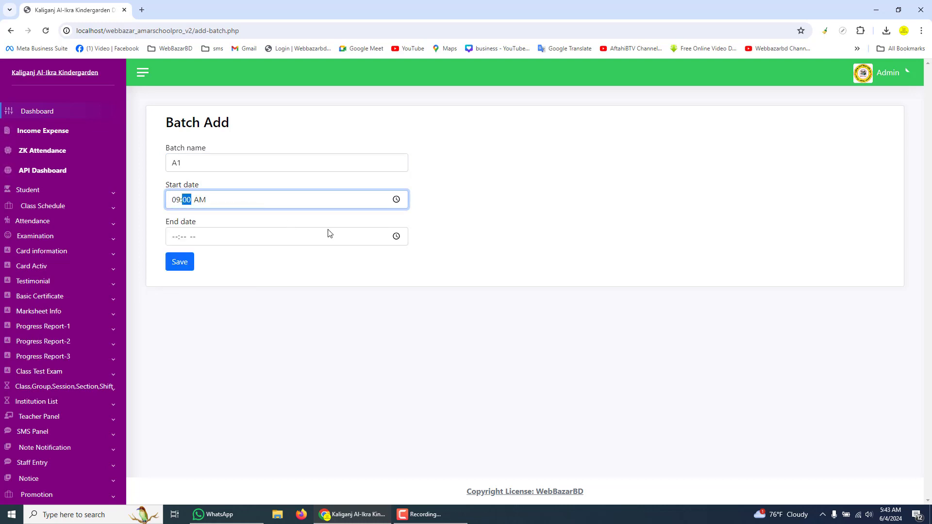
- Set the end time of batch A1 to 10:00 AM and save the batch
click(176, 236)
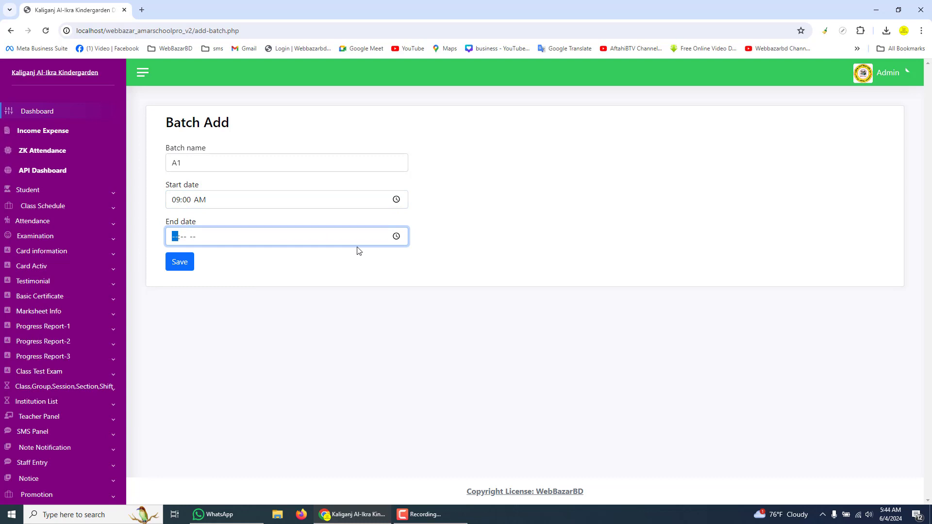
text(1)
text(10)
text(00 AM)
click(183, 265)
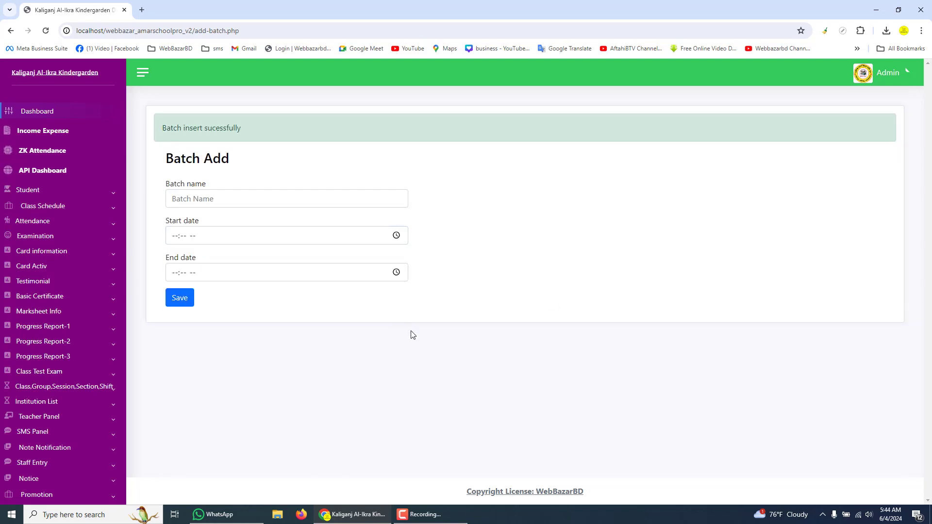
- Show the list of batches to check the saved entry
click(46, 191)
click(46, 190)
click(53, 211)
click(45, 229)
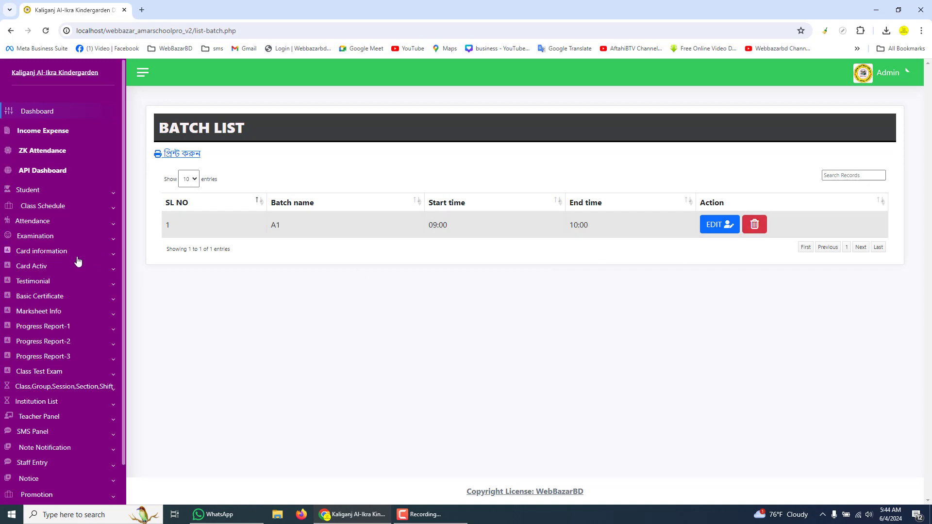
- Show the class schedules and search them for batch A1
click(70, 210)
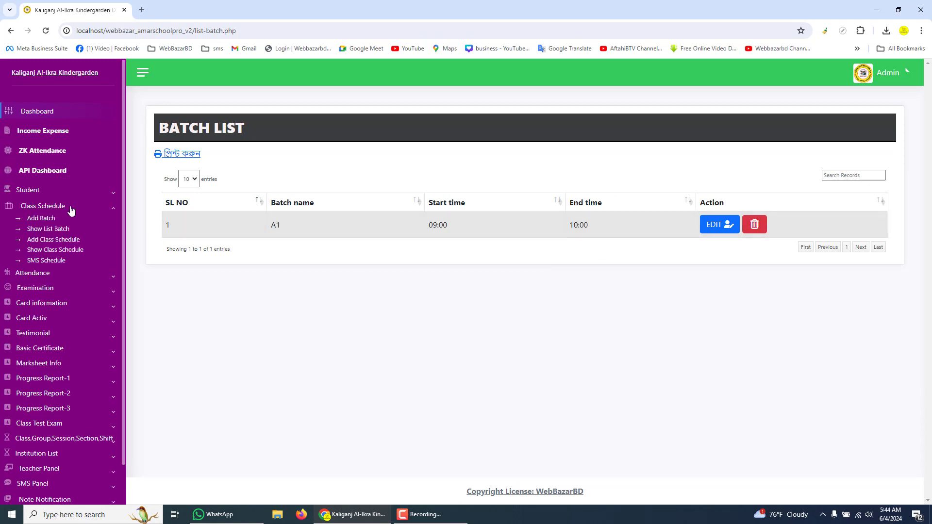
click(69, 250)
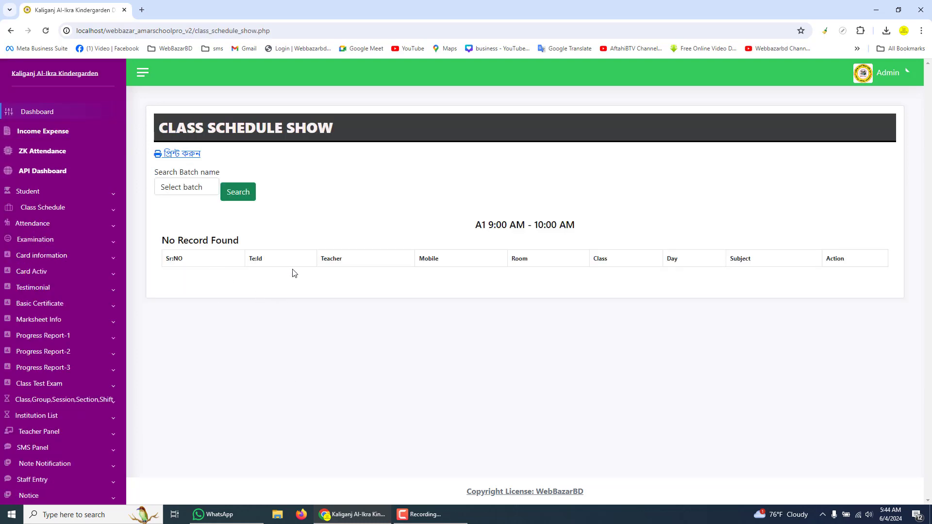
click(177, 187)
click(175, 210)
click(249, 193)
- Open the form for adding a class schedule
click(49, 192)
click(48, 192)
click(49, 212)
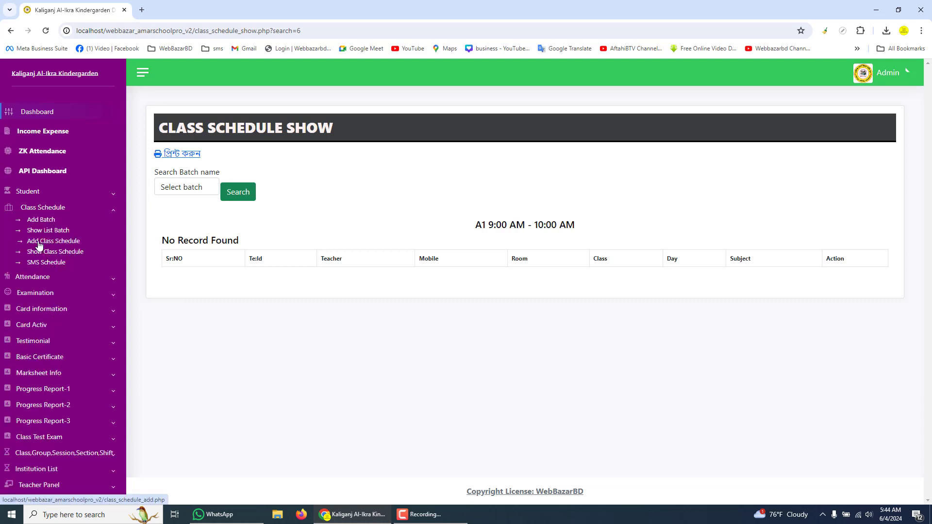
click(62, 244)
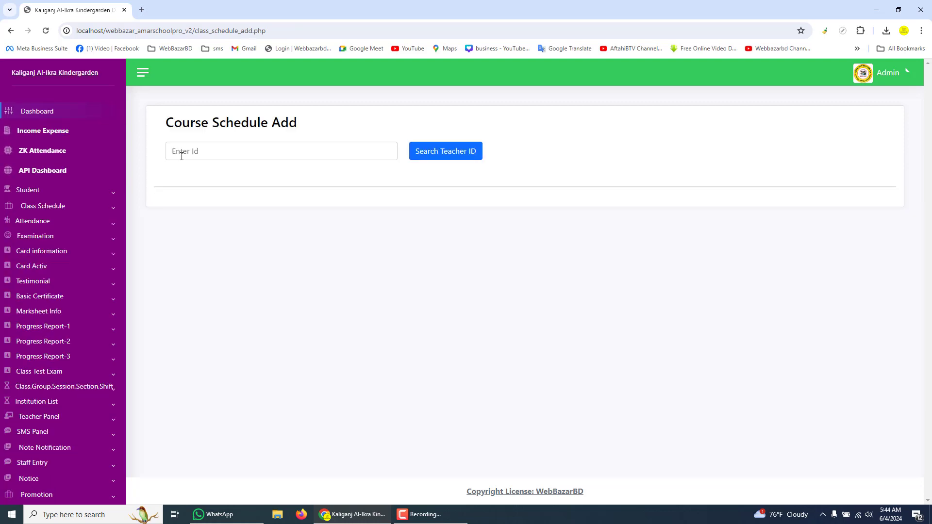
- Enter the teacher's ID in the course schedule form and search for that teacher
click(265, 147)
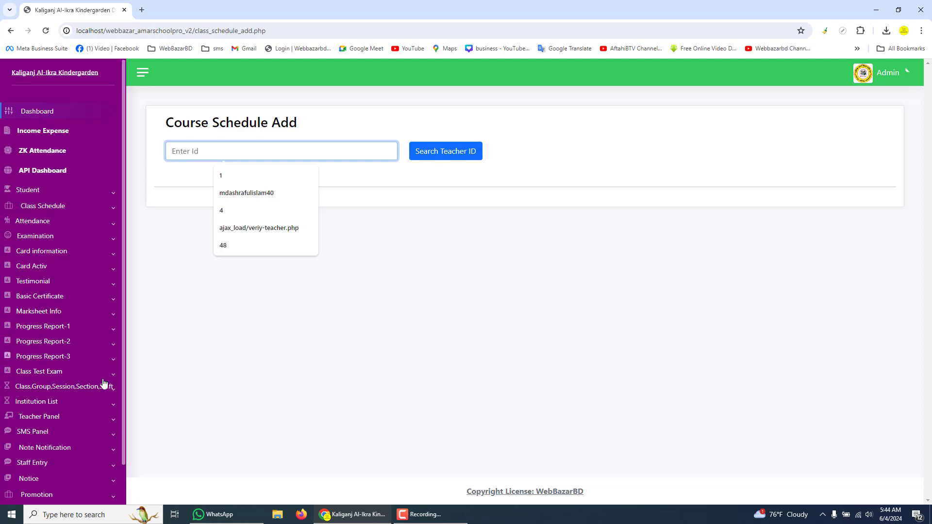
click(53, 420)
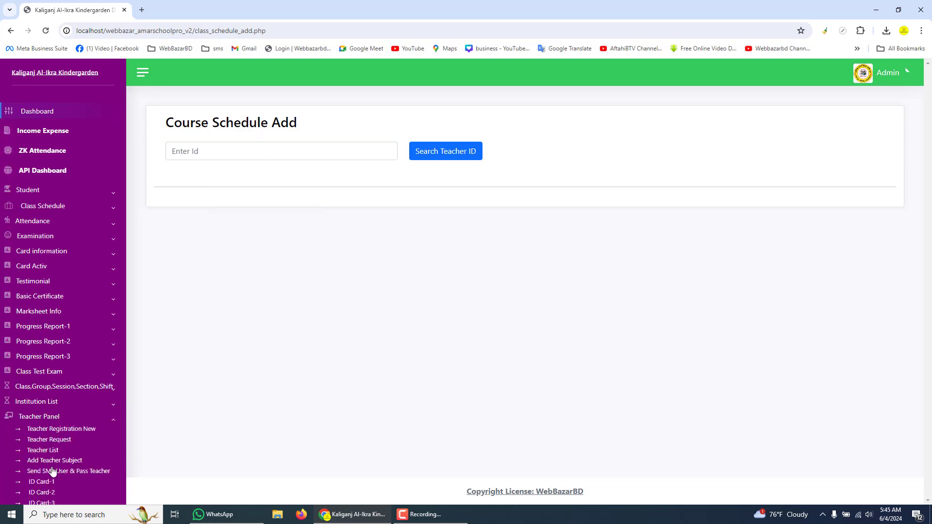
click(67, 416)
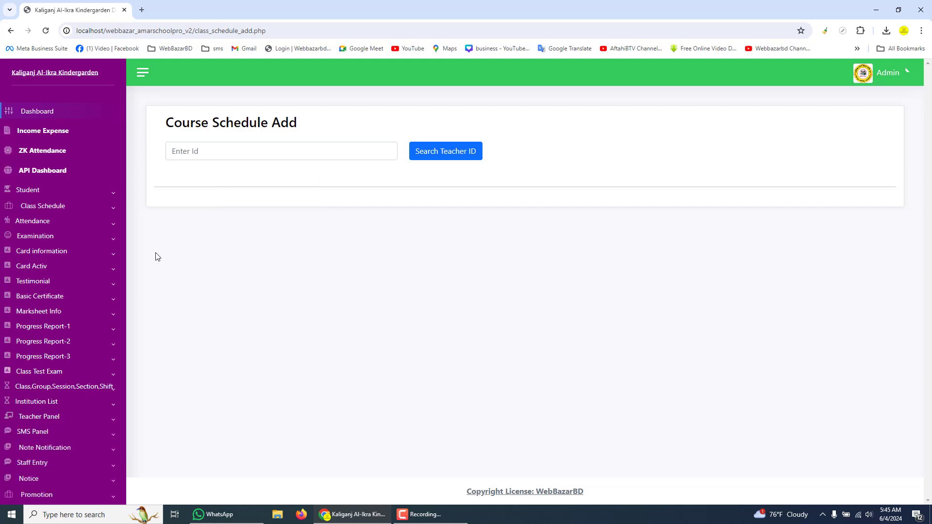
click(190, 152)
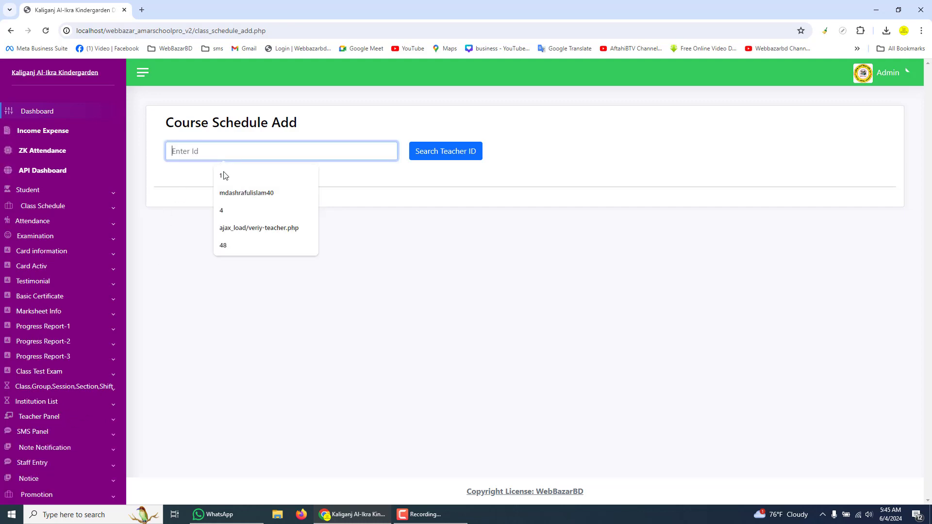
click(225, 249)
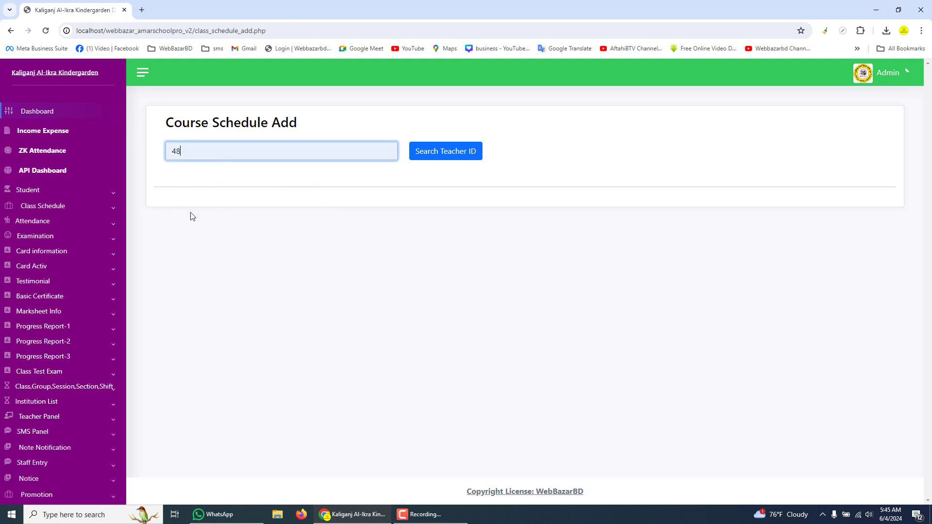
click(441, 157)
- Review the teacher's assigned class, subjects and details together with the schedule form's fields
scroll(373, 315, down, 4)
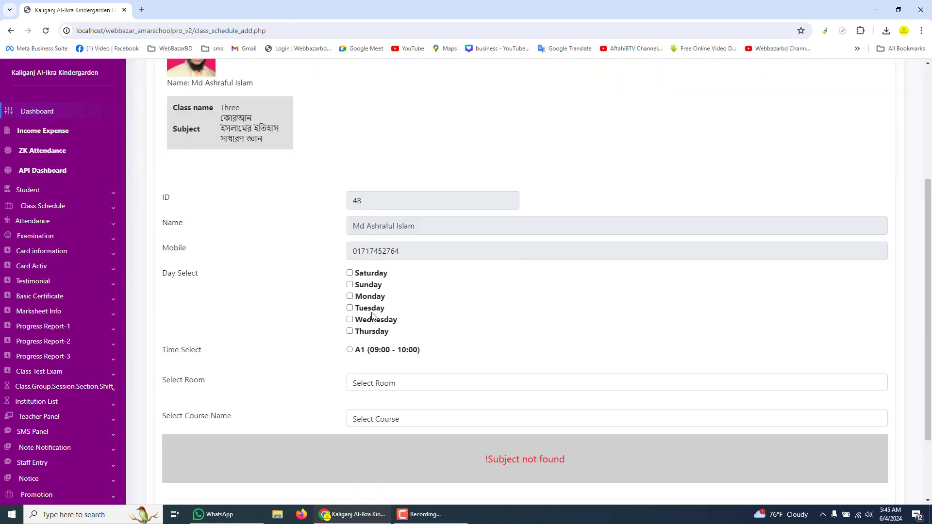
scroll(219, 204, up, 1)
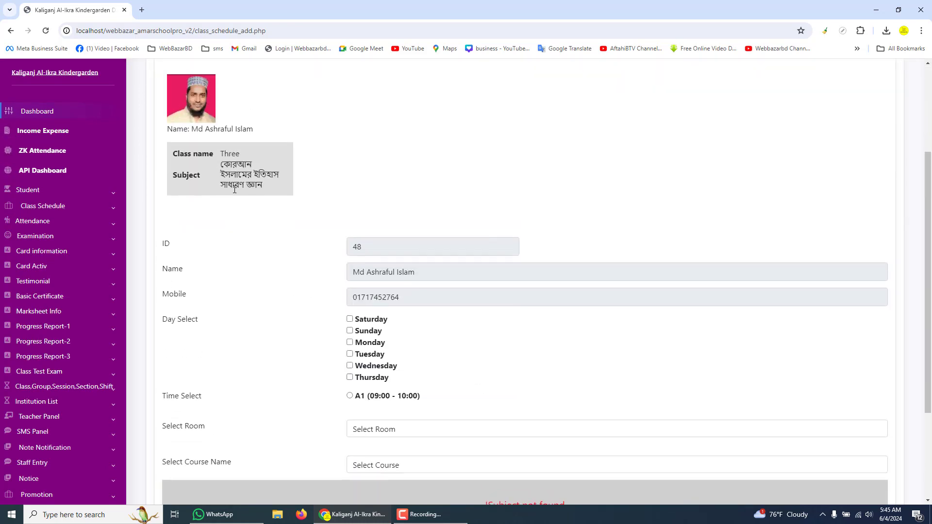
scroll(265, 270, up, 1)
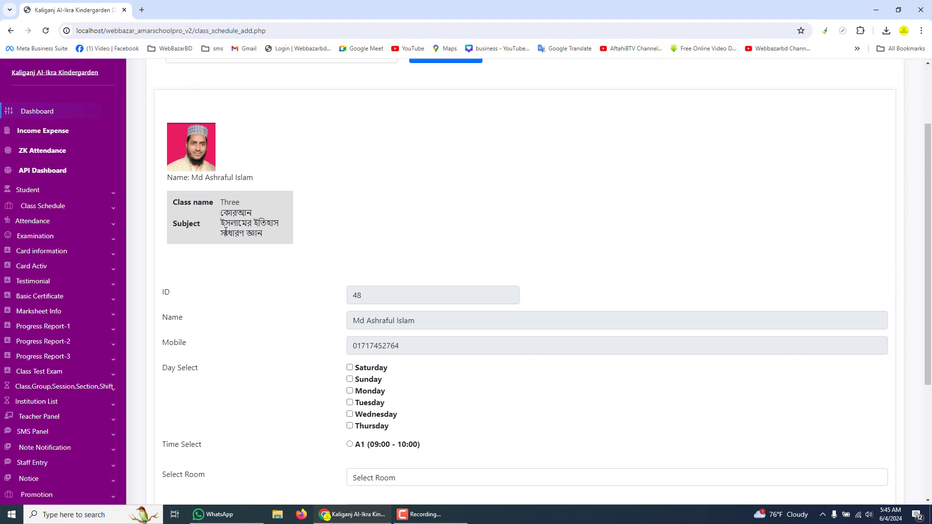
drag(249, 229, 210, 201)
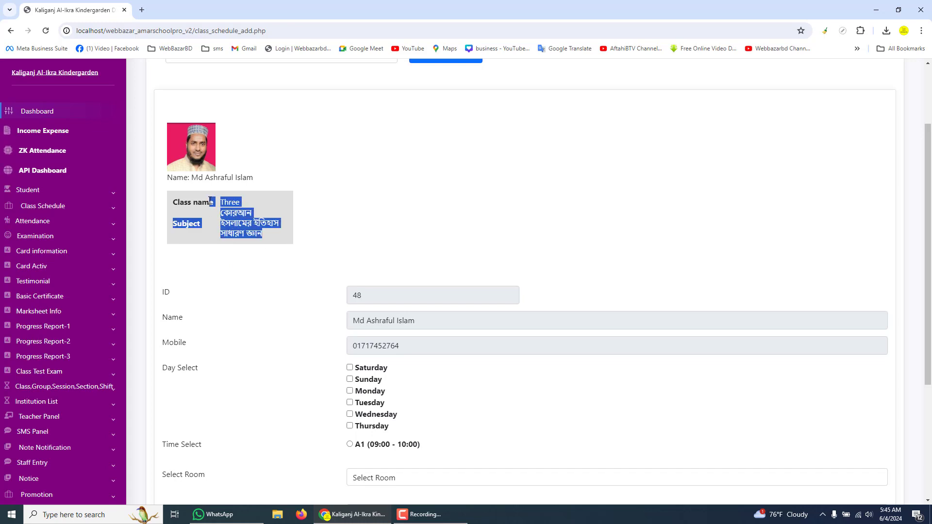
click(331, 229)
scroll(415, 275, up, 2)
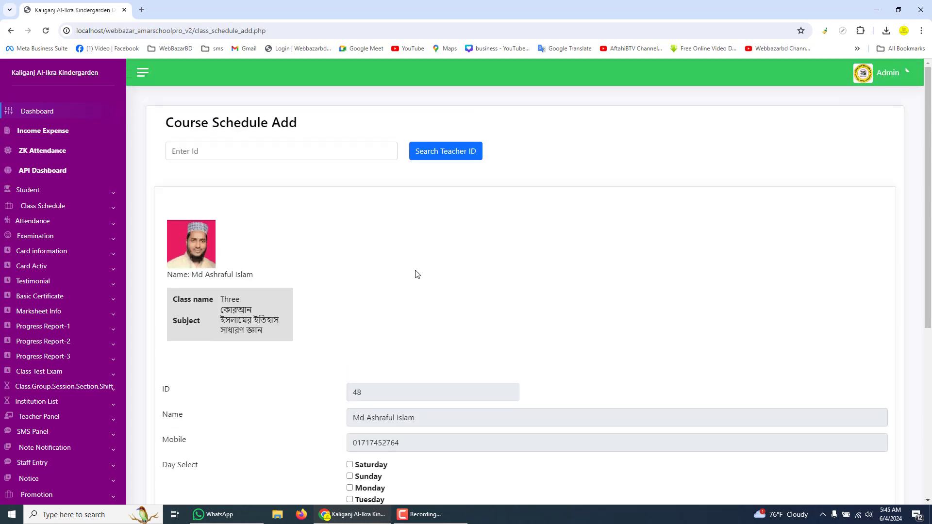
scroll(415, 274, down, 3)
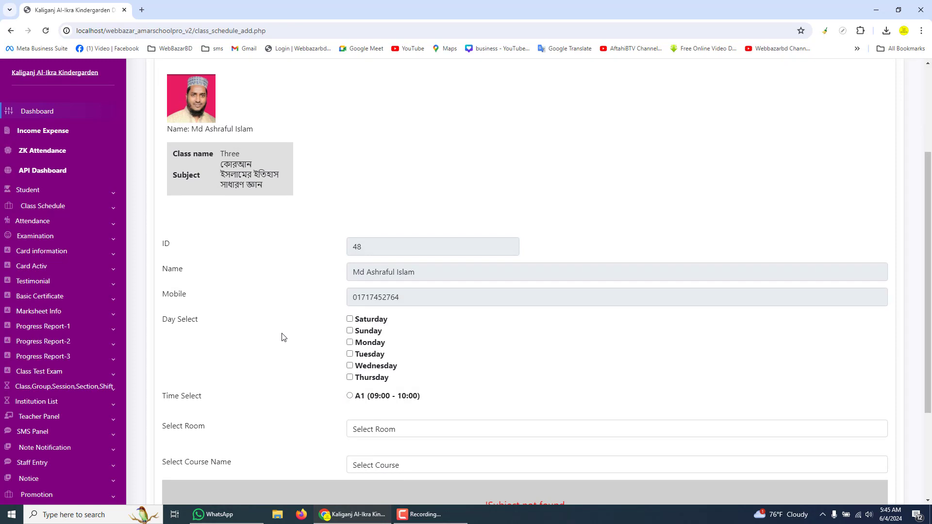
scroll(283, 335, down, 1)
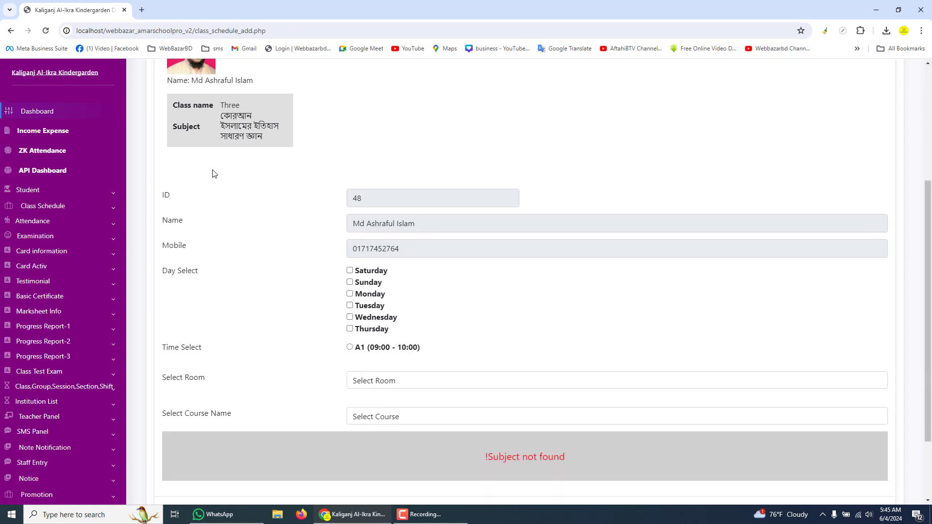
scroll(223, 168, up, 2)
scroll(286, 338, down, 2)
scroll(308, 272, up, 3)
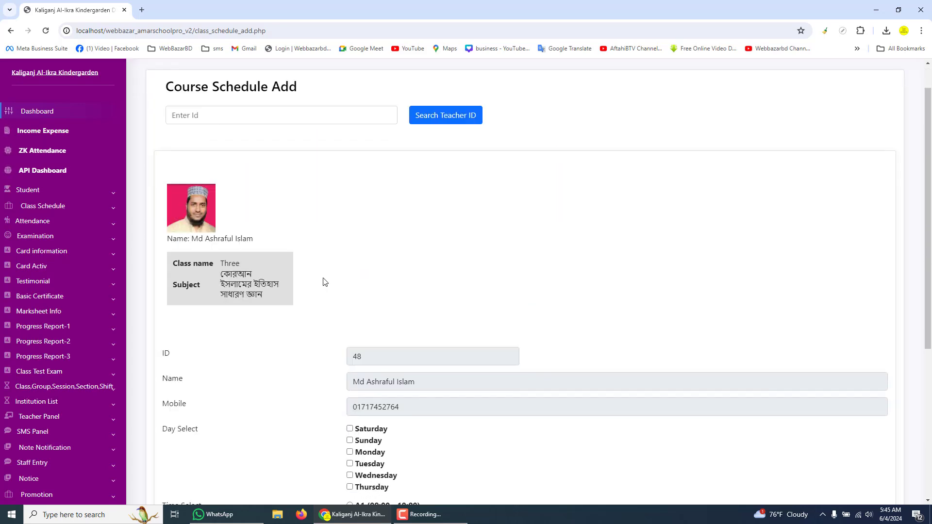
- Select the A1 (09:00 - 10:00) time slot and room 101 for the teacher's class schedule
scroll(340, 287, down, 4)
scroll(369, 299, down, 1)
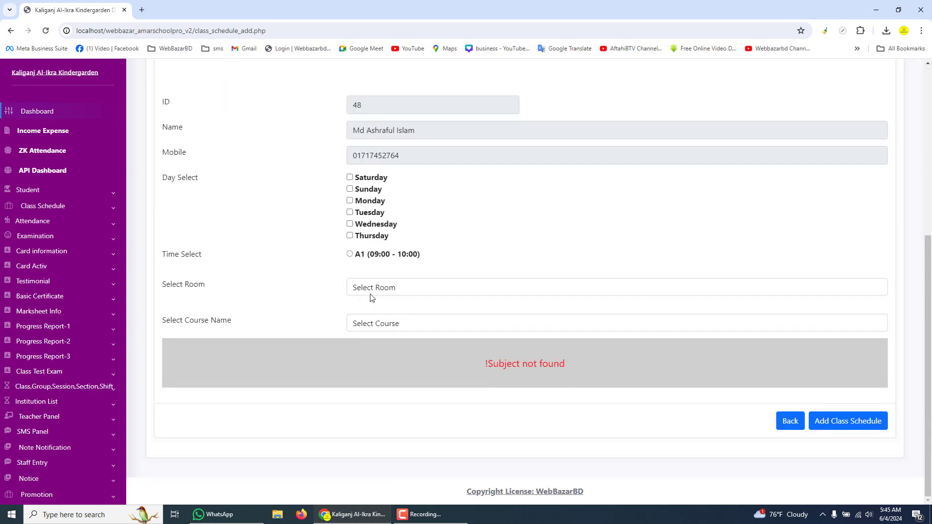
click(350, 256)
scroll(358, 325, up, 1)
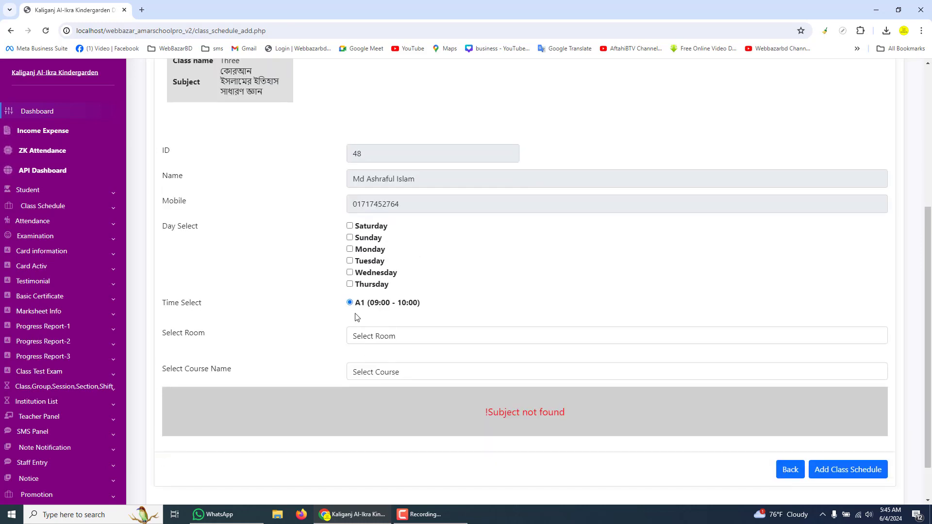
click(373, 339)
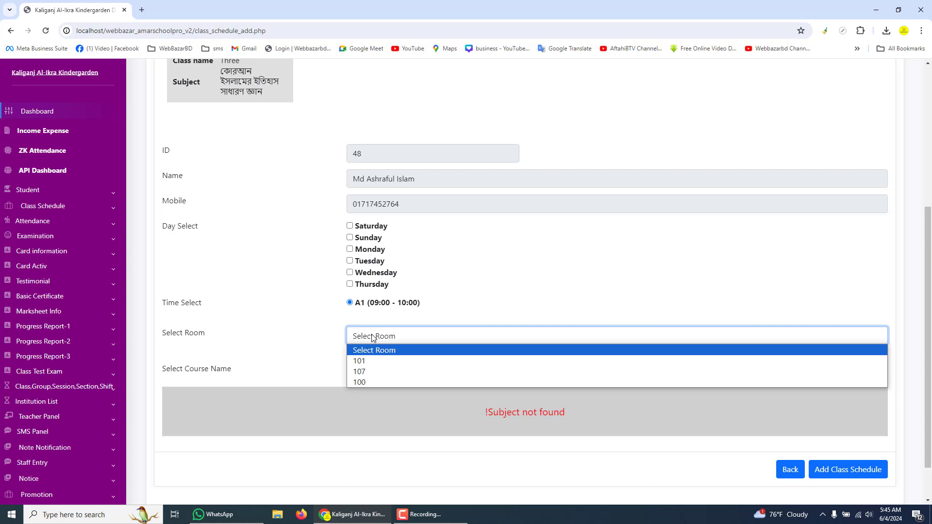
click(359, 361)
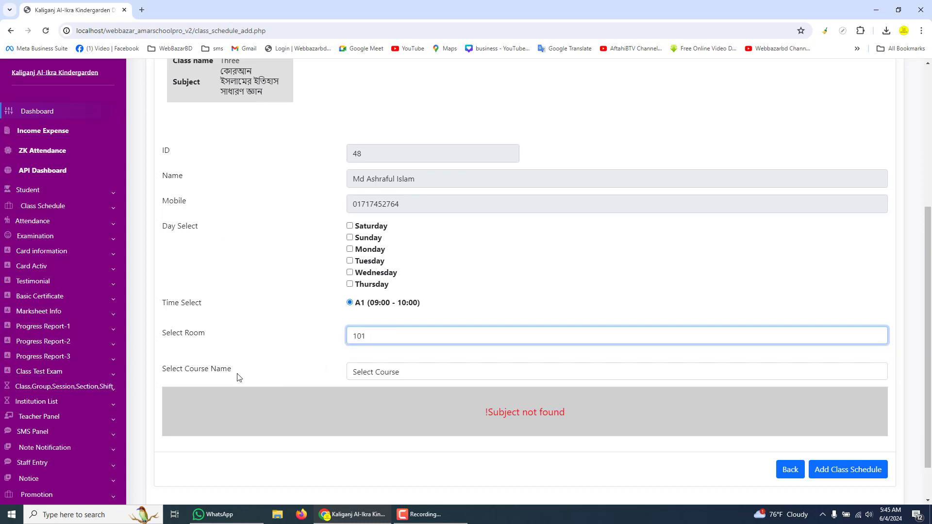
- Check the teacher's assigned class and choose Three as the course name in the class schedule form
click(438, 373)
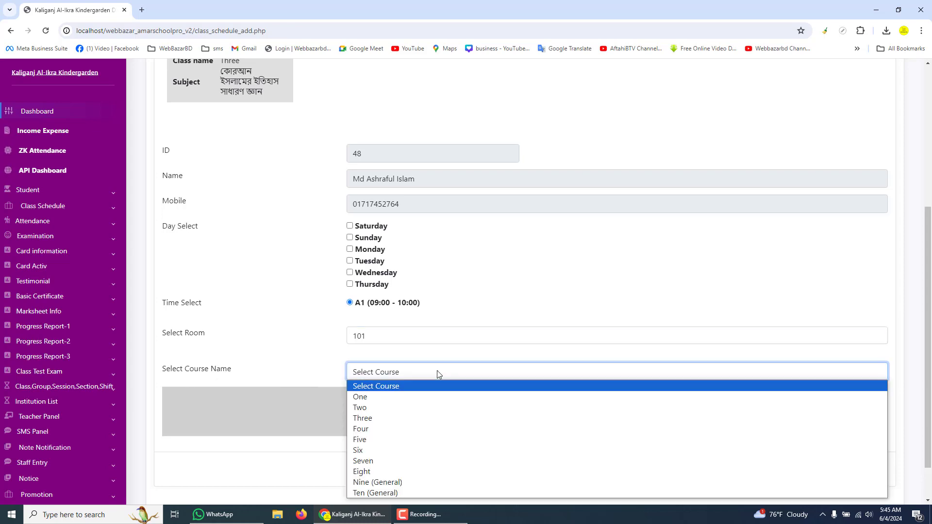
scroll(218, 250, up, 3)
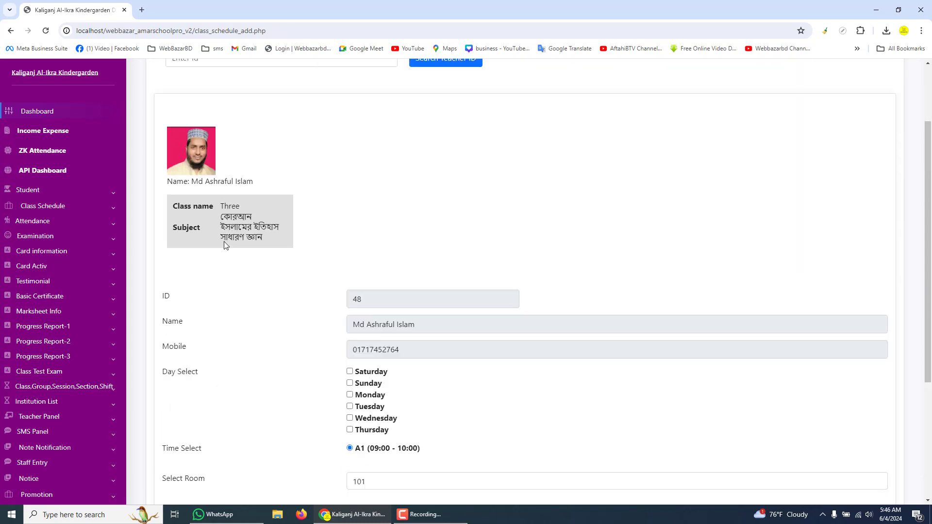
scroll(467, 413, down, 4)
click(389, 324)
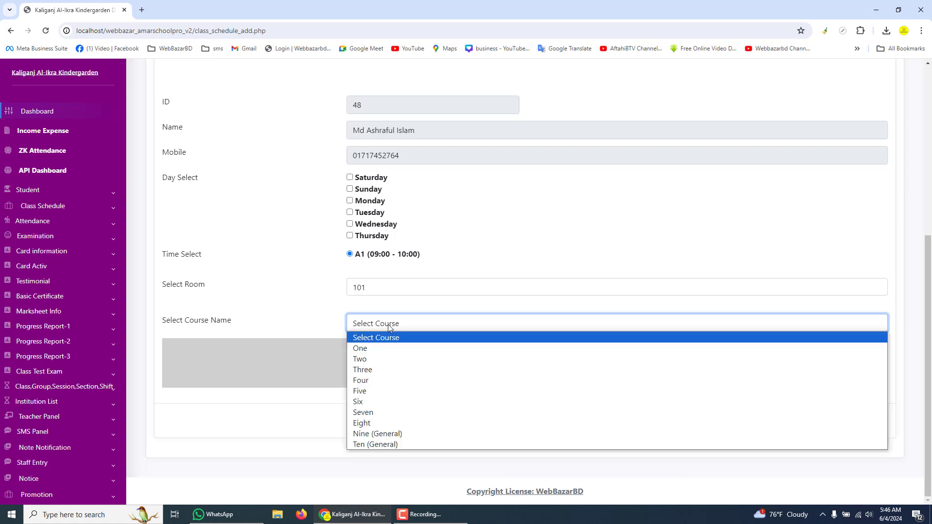
click(369, 370)
scroll(301, 362, down, 2)
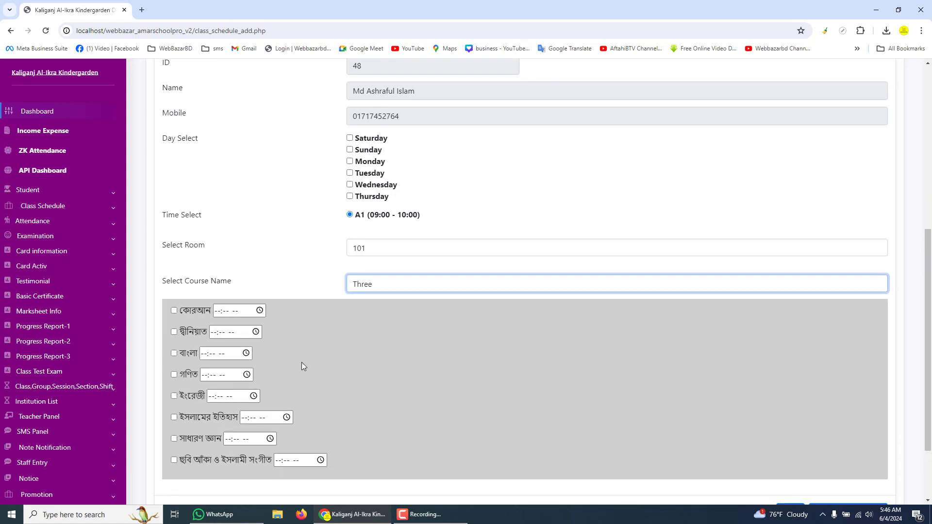
- Include the subject কোরআন from the teacher's assigned subjects in the schedule and set its time to 09:00 AM
scroll(288, 363, up, 5)
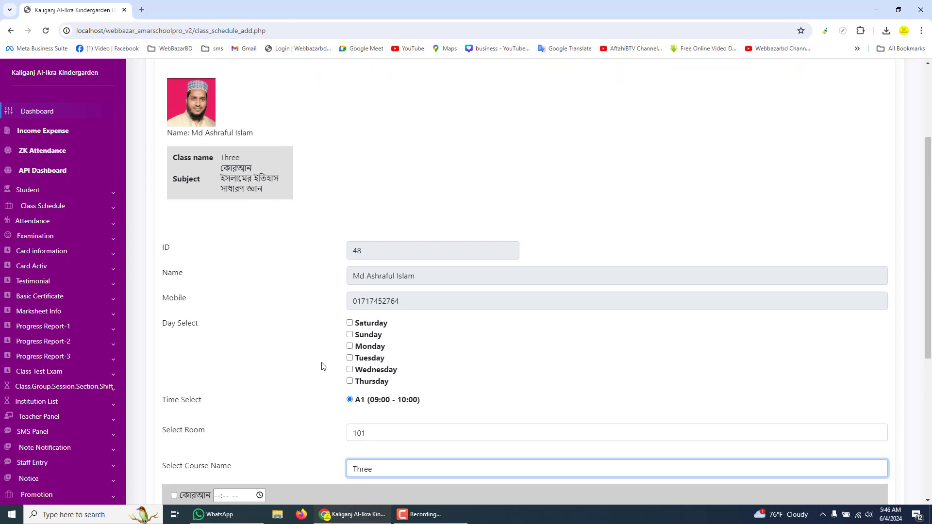
scroll(334, 408, down, 2)
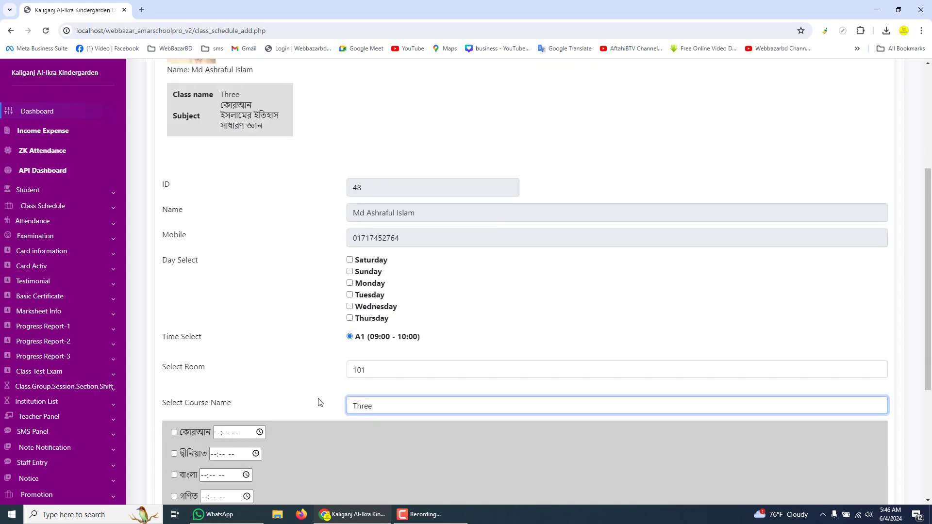
scroll(221, 407, up, 1)
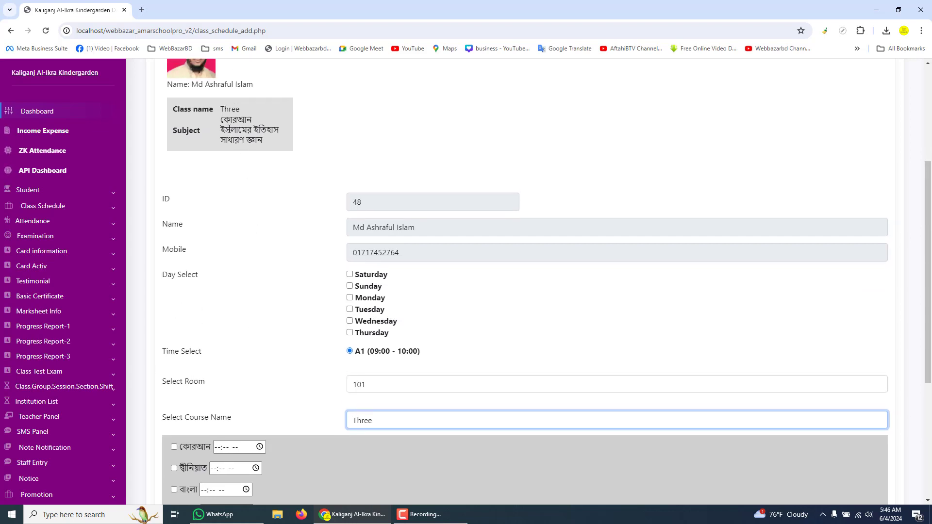
scroll(168, 357, down, 2)
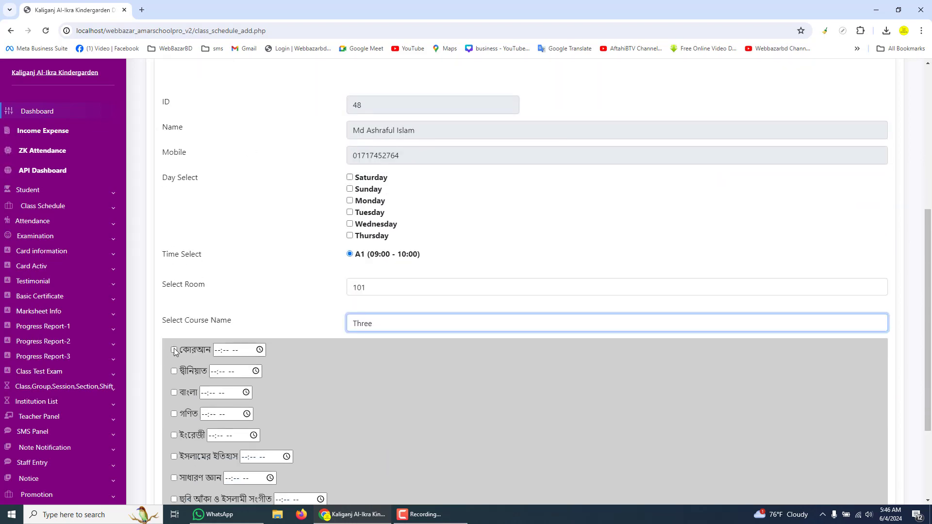
click(174, 350)
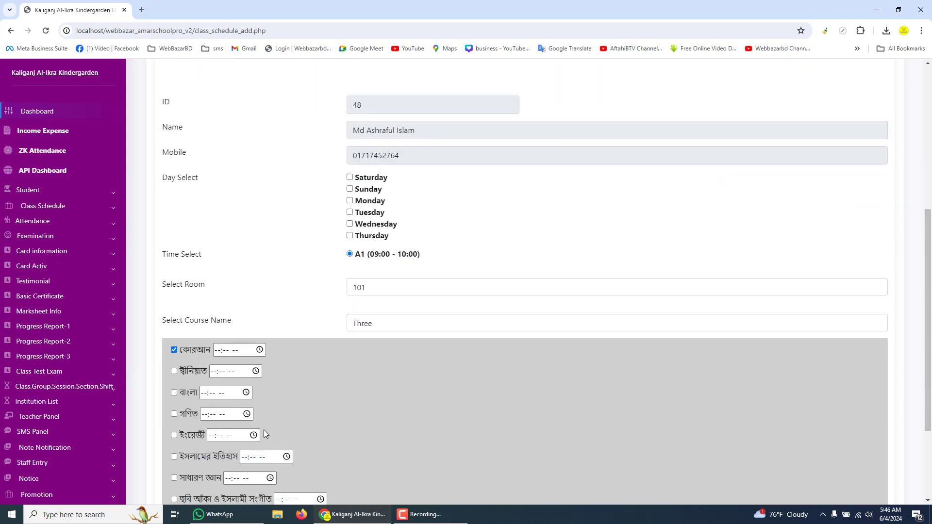
click(218, 353)
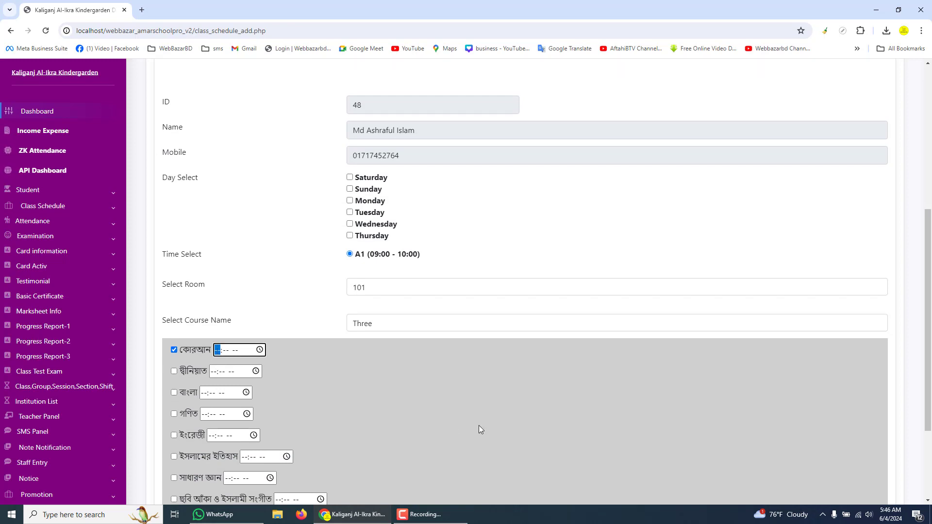
text(09:00)
text(a)
click(286, 296)
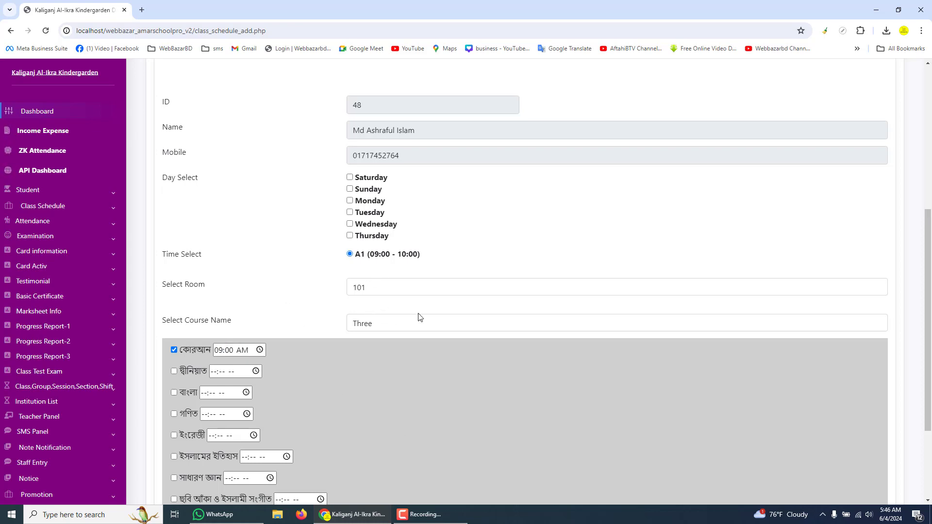
- Set the class days to Saturday, Sunday and Monday and submit the teacher's class schedule
scroll(318, 299, up, 2)
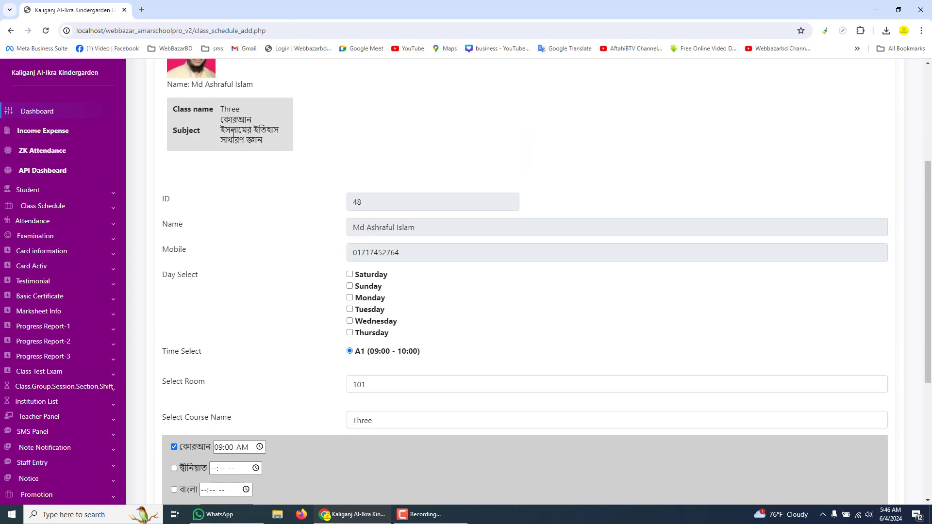
scroll(252, 333, down, 2)
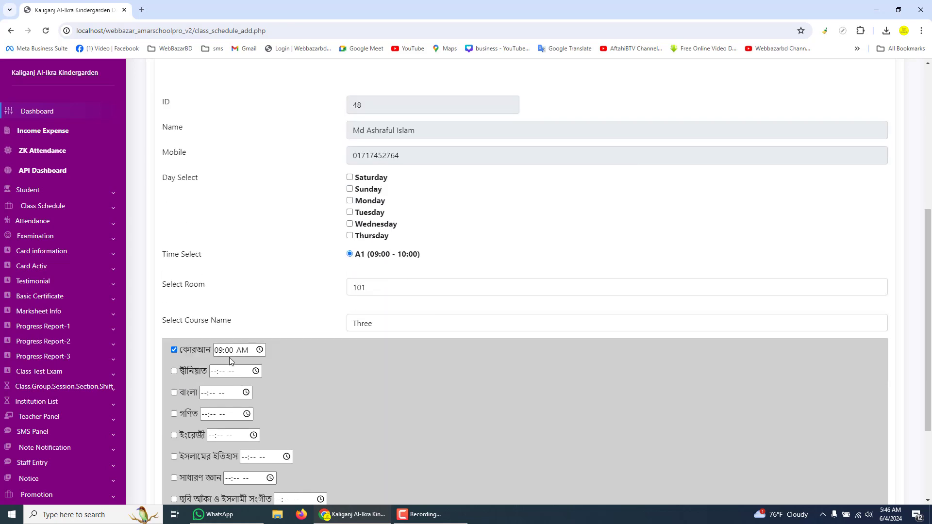
scroll(293, 321, up, 2)
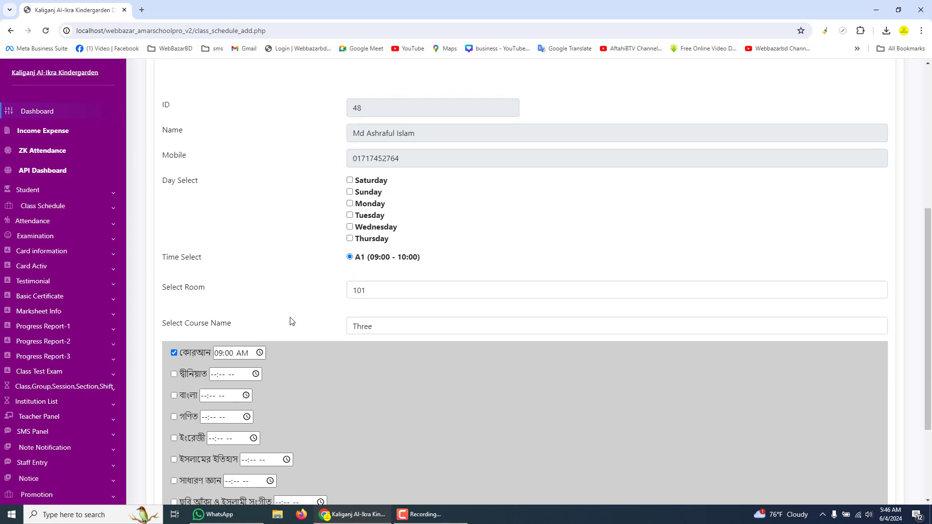
drag(223, 132, 275, 144)
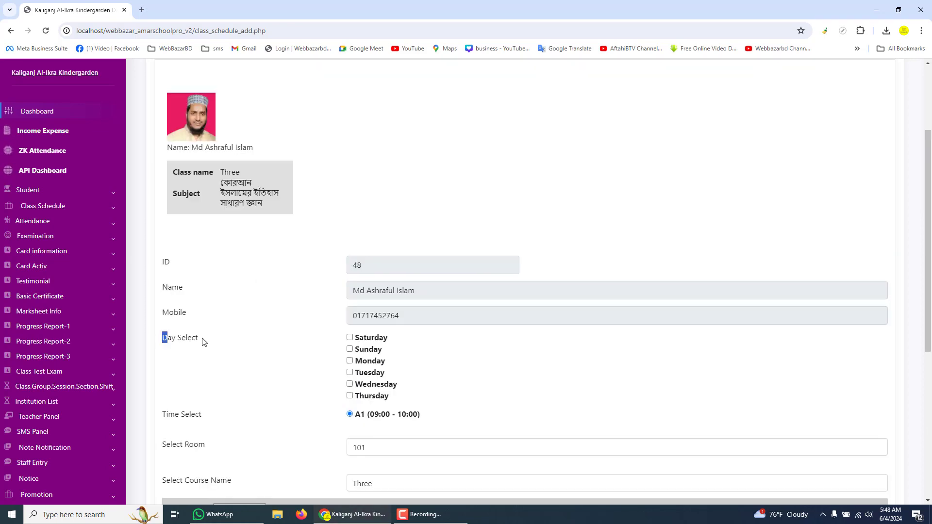
drag(204, 342, 206, 344)
click(350, 337)
click(349, 349)
click(350, 362)
scroll(505, 396, down, 4)
scroll(505, 396, down, 2)
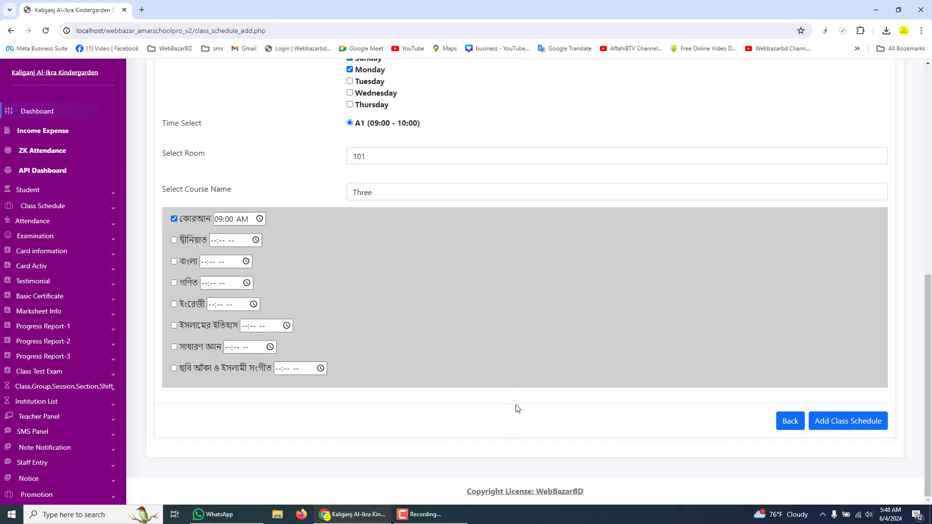
click(847, 426)
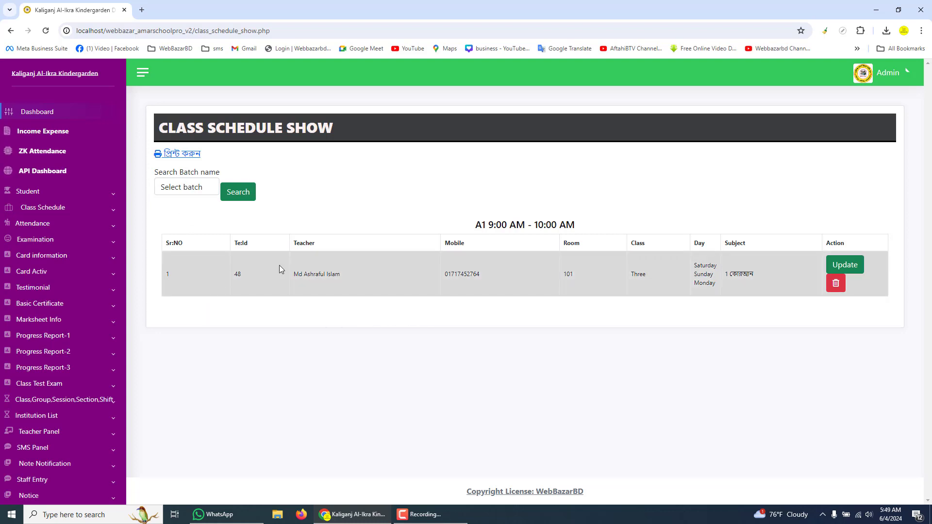
- Open the class schedule list and examine the A1 batch heading and the teacher's entry
click(46, 195)
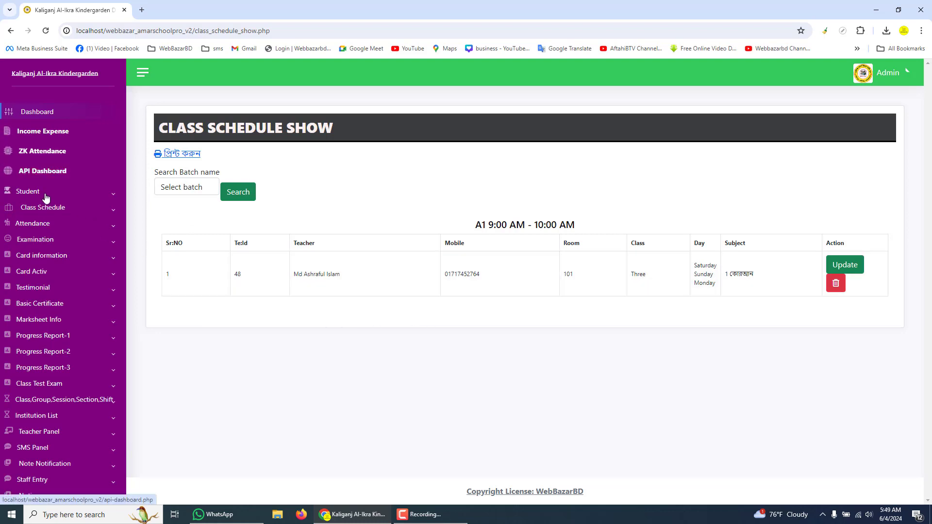
click(46, 195)
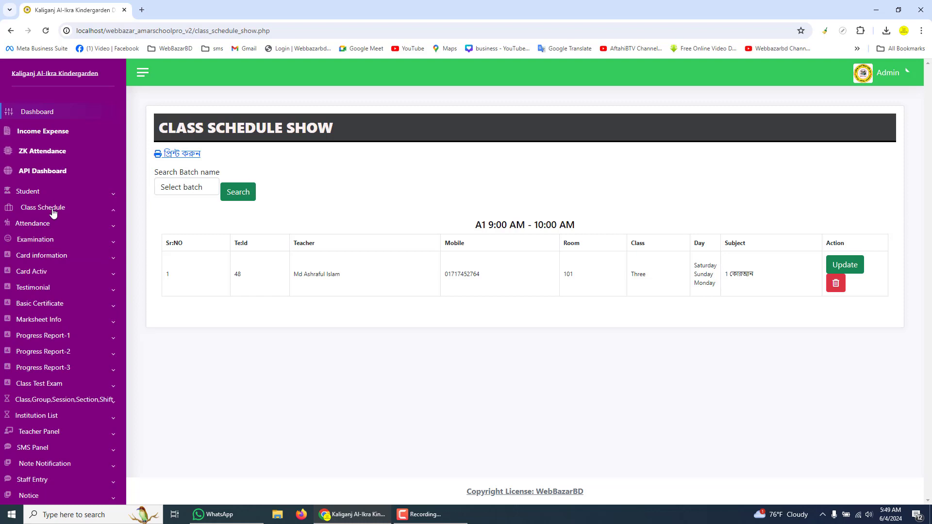
click(51, 207)
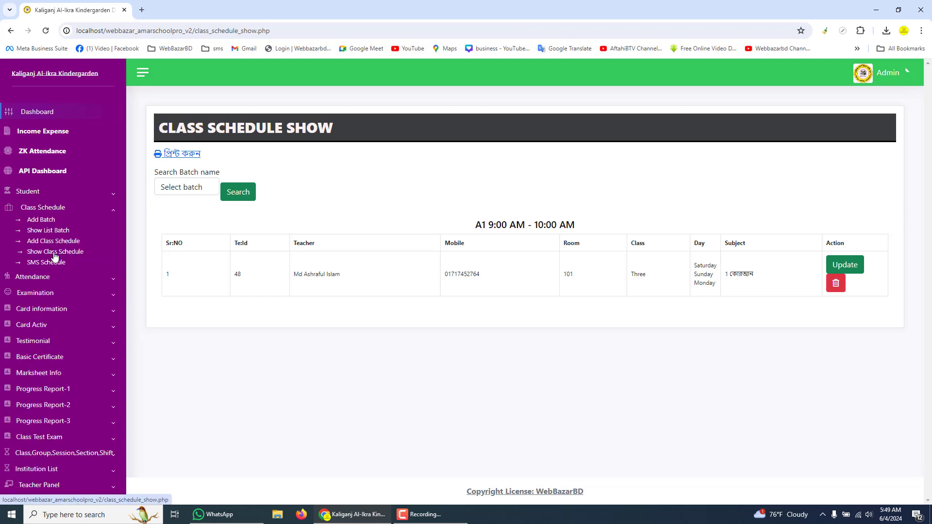
click(55, 253)
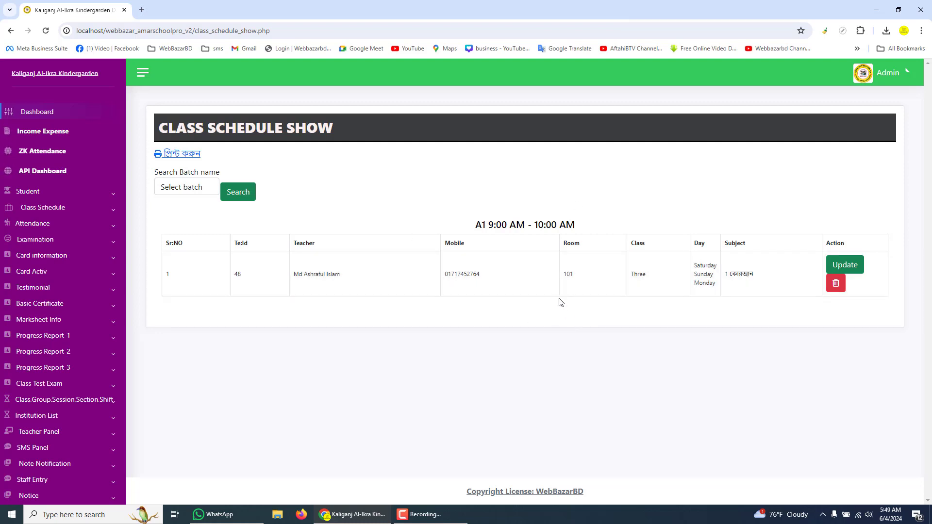
drag(582, 225, 474, 225)
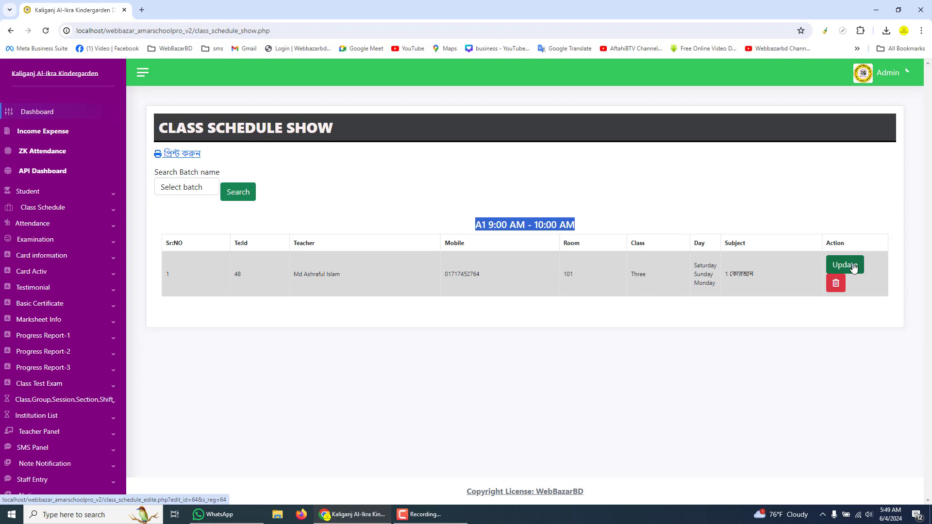
- Open the schedule SMS form, select the A1 09:00 - 10:00 batch and place the cursor in the message field
click(63, 209)
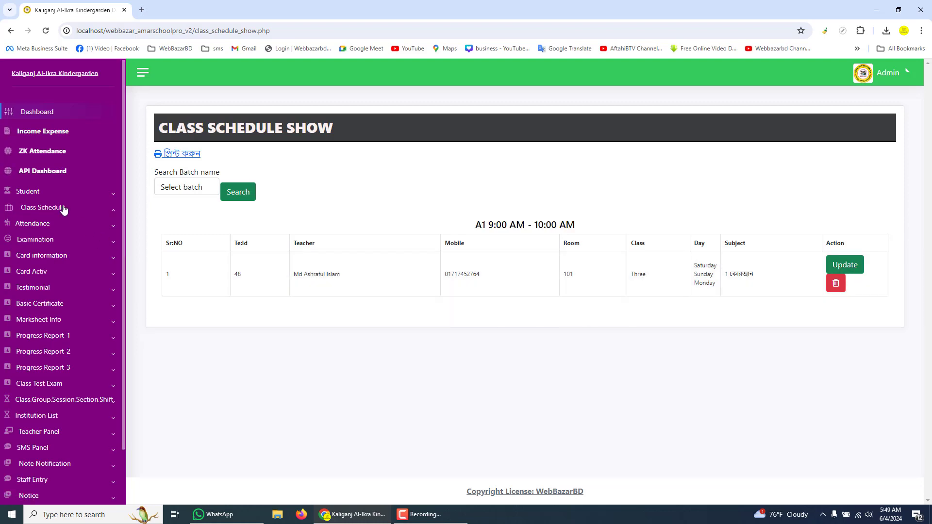
click(45, 268)
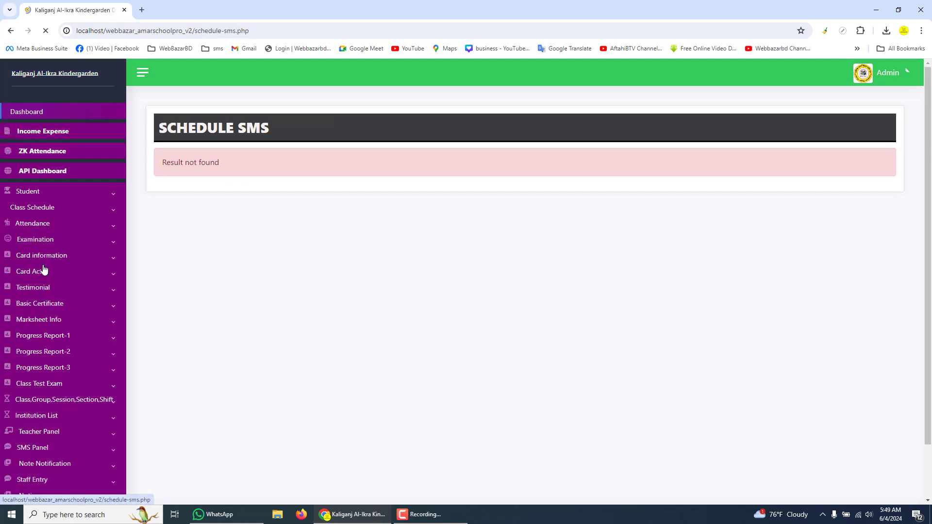
click(164, 232)
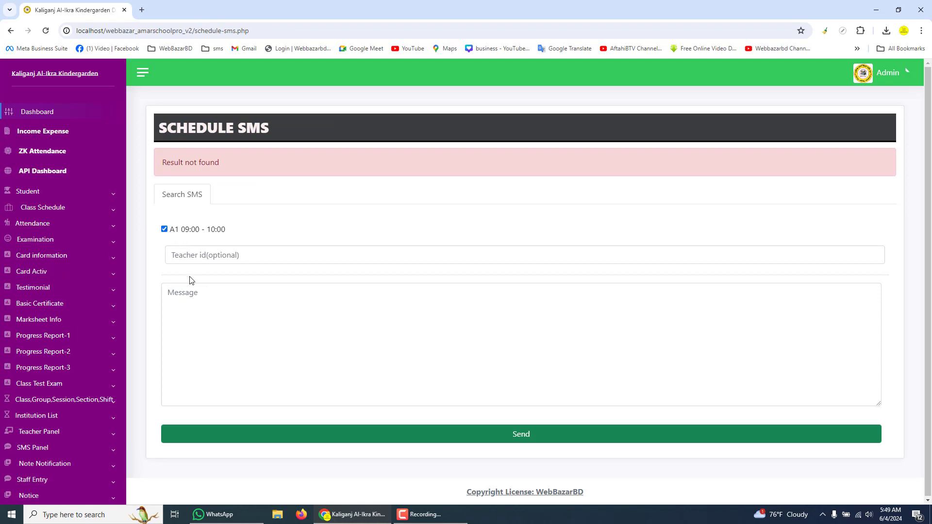
click(194, 321)
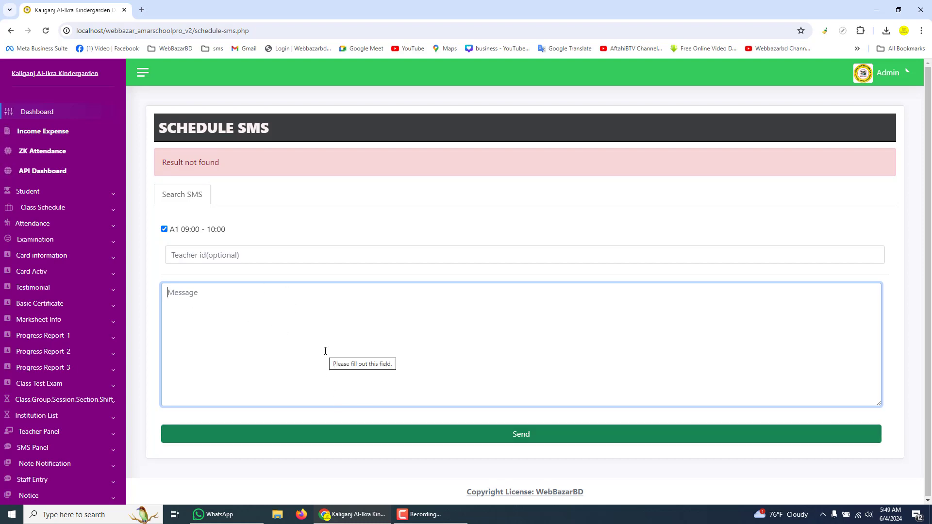
- Return to the class schedule list from the schedule SMS form
click(47, 209)
click(51, 254)
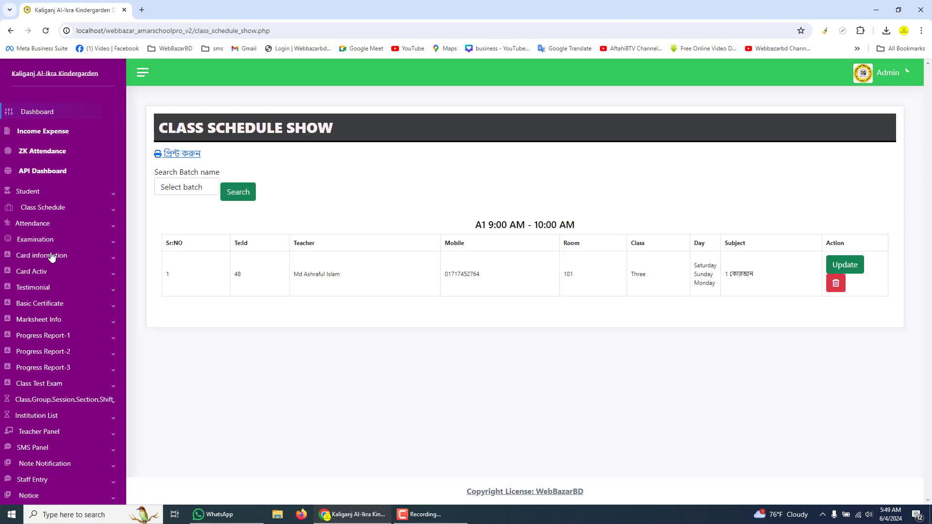